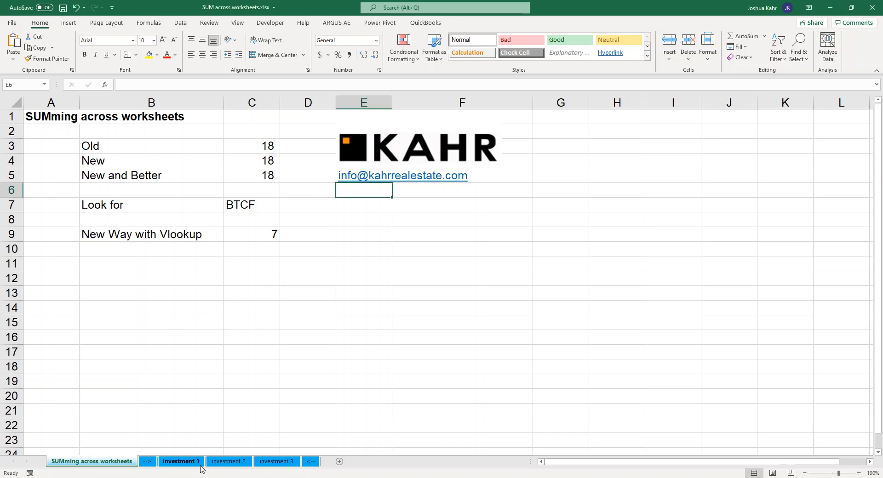
Examine cell B2 on the investment 1, investment 2 and investment 3 sheets.
left_click(180, 462)
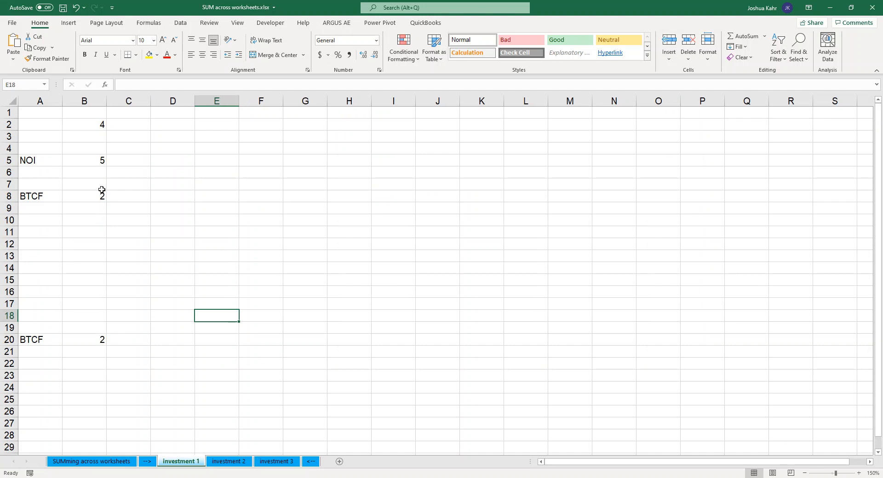
left_click(88, 125)
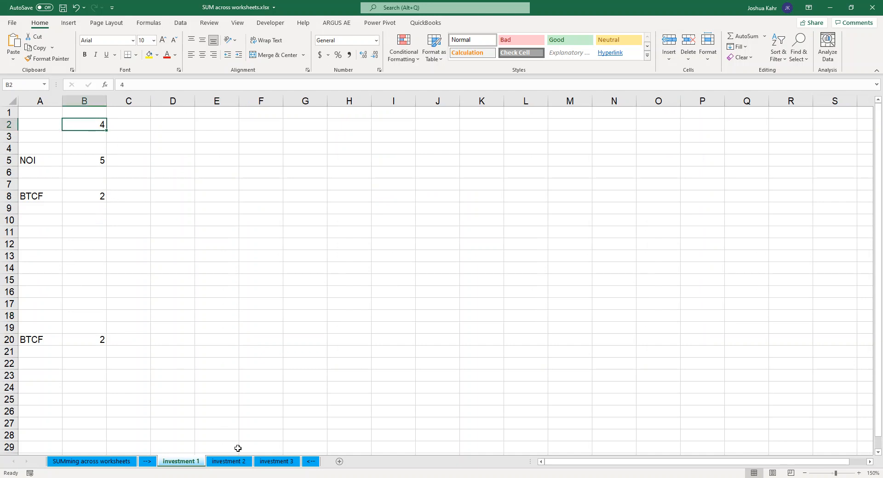
left_click(241, 463)
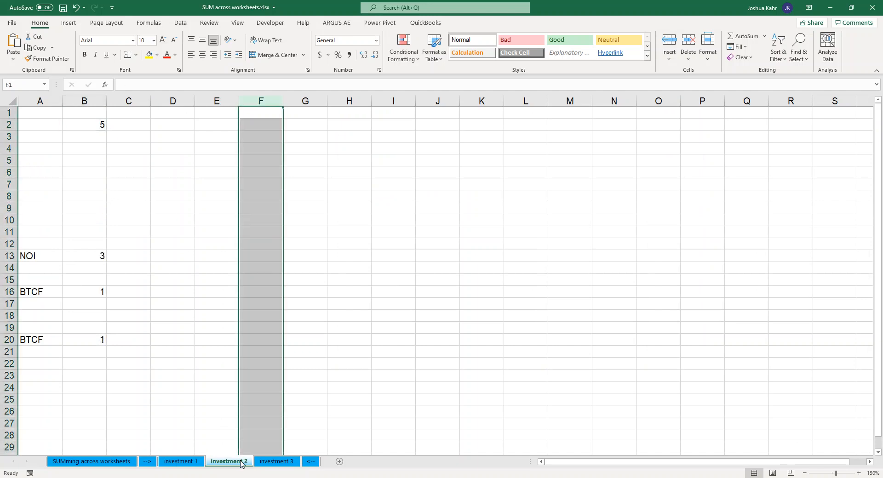
left_click(101, 125)
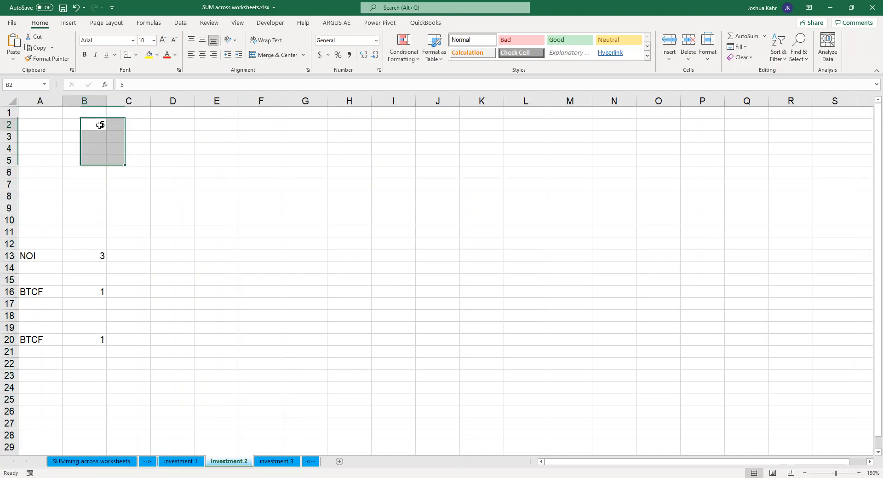
left_click(270, 462)
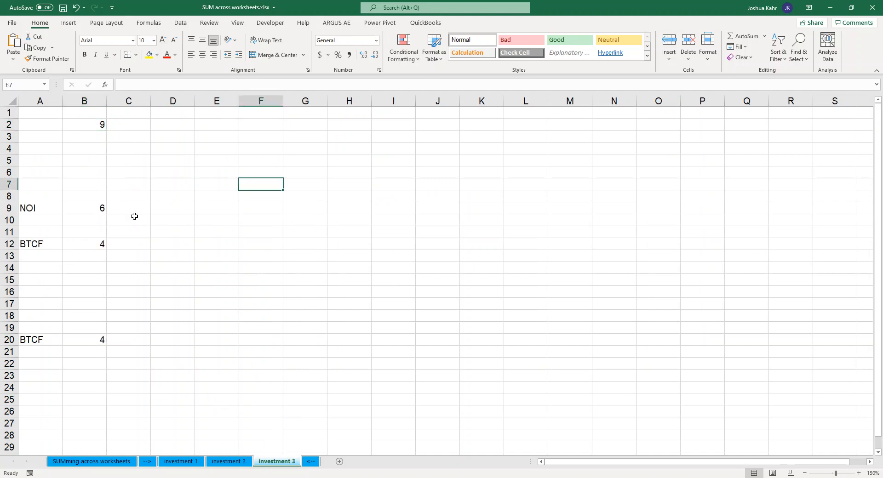
left_click(93, 121)
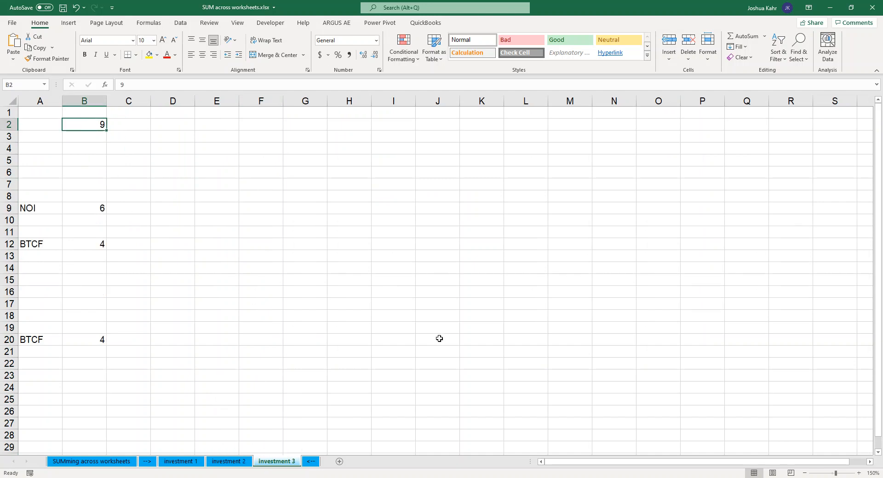
Inspect the formula in C3, the Old total, on the SUMming across worksheets sheet.
left_click(123, 463)
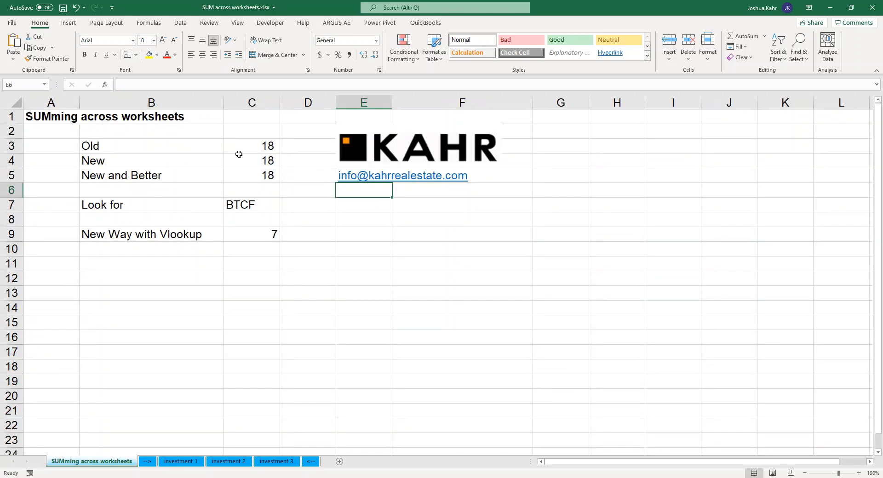
left_click(250, 146)
key("F2")
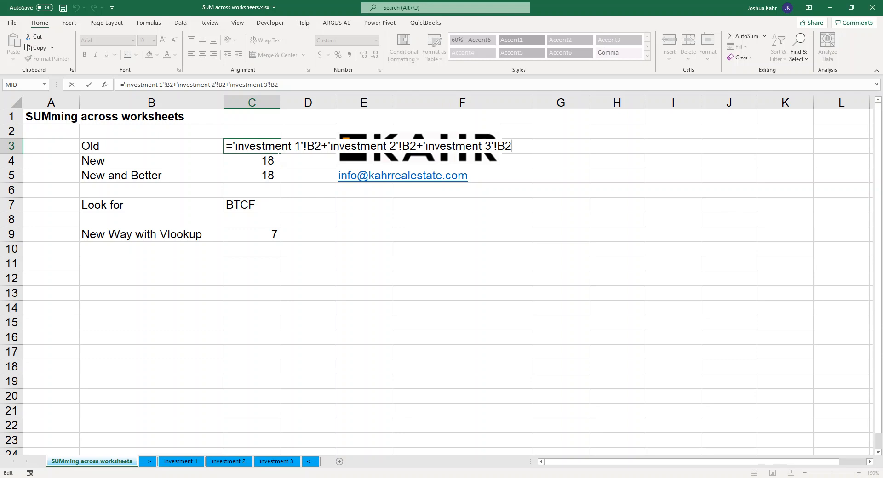
key("Return")
Enter +sum('investment 1:investment 3'!B2) in C4 of the summary sheet and review the finished formula.
type("+")
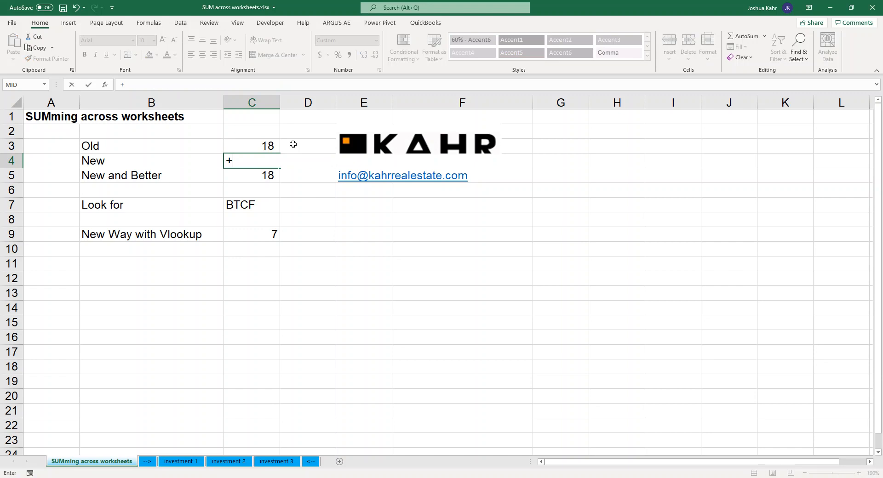
type("sum(")
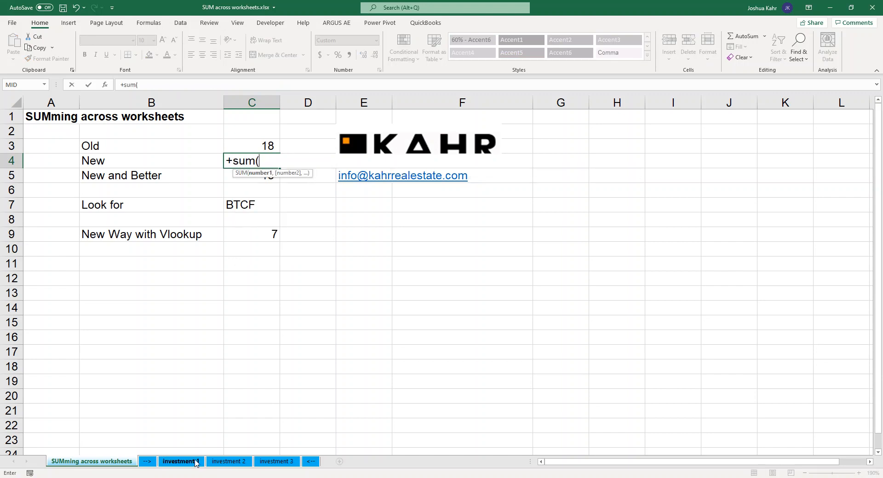
left_click(194, 463)
left_click(76, 124)
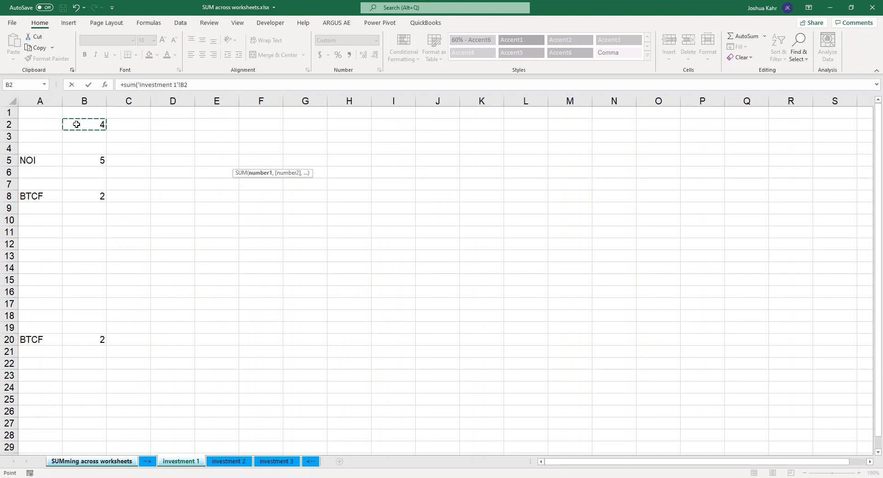
left_click(273, 463, "shift")
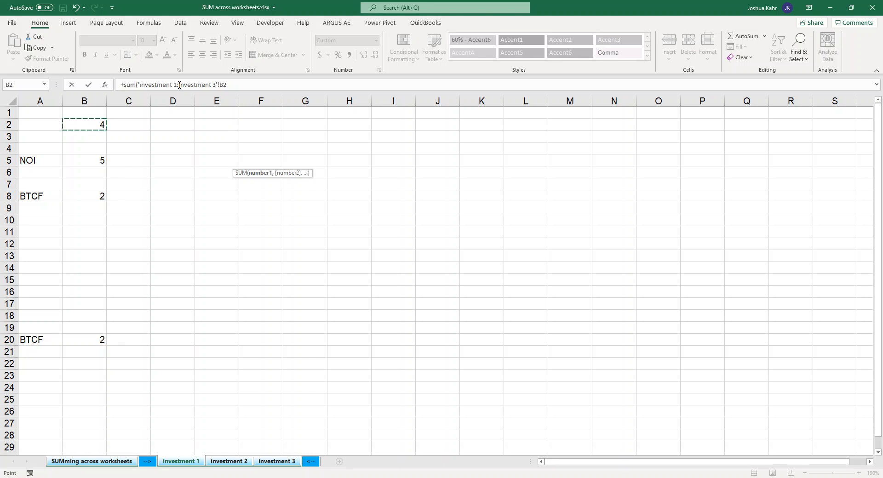
left_click(262, 83)
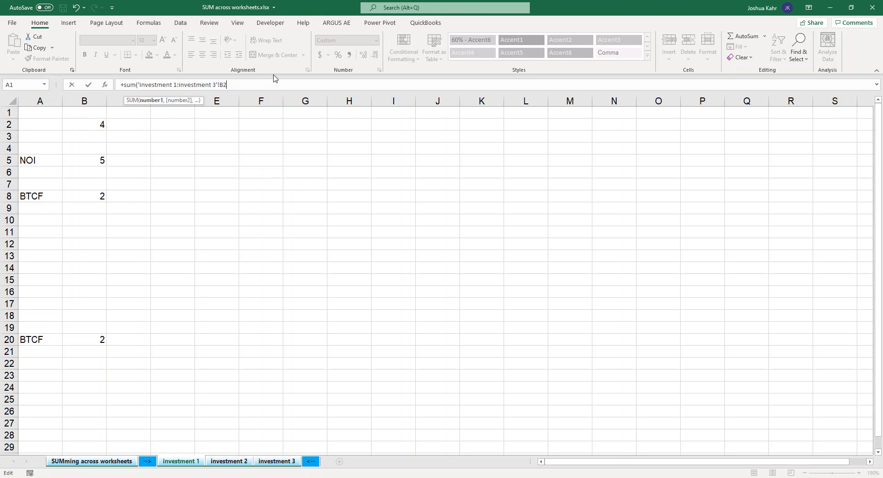
type(")")
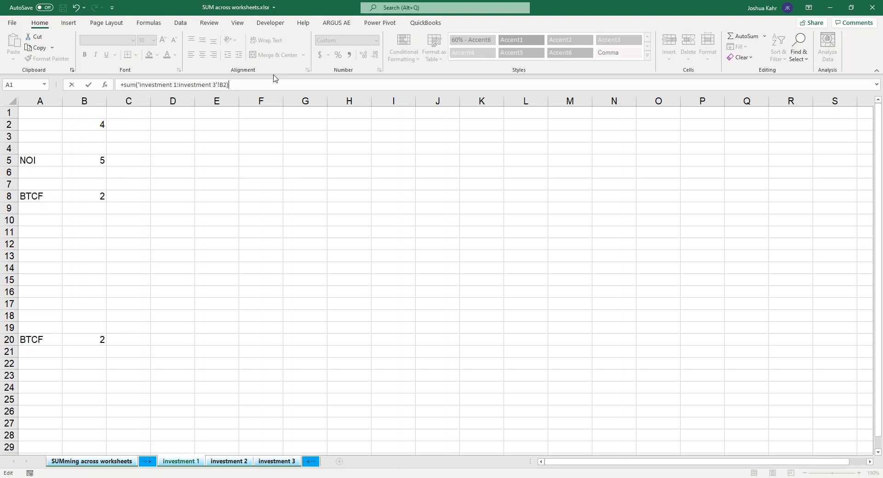
key("Return")
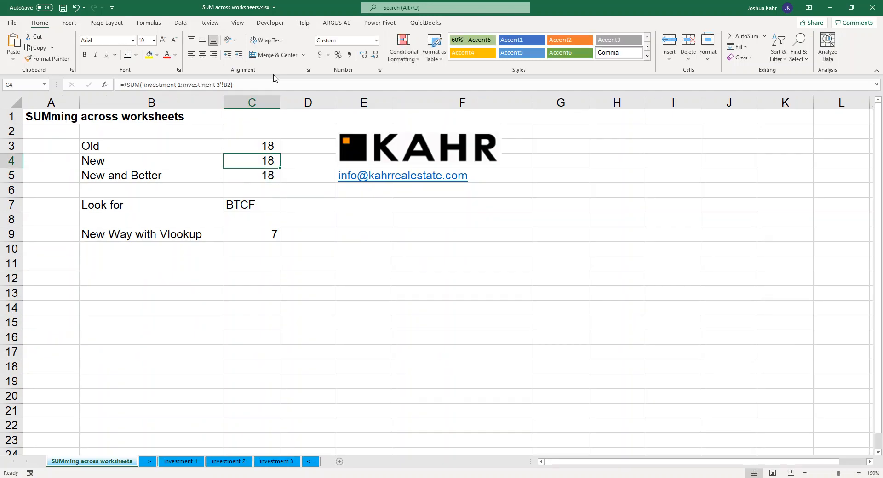
key("F2")
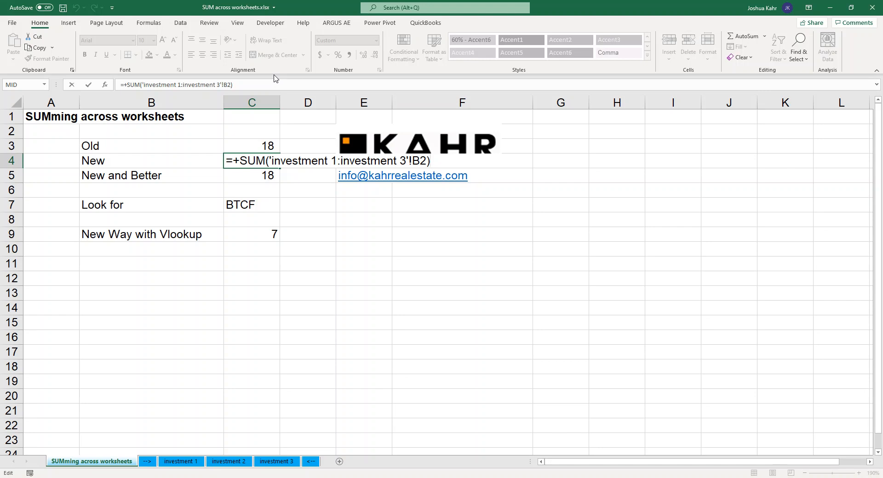
key("Escape")
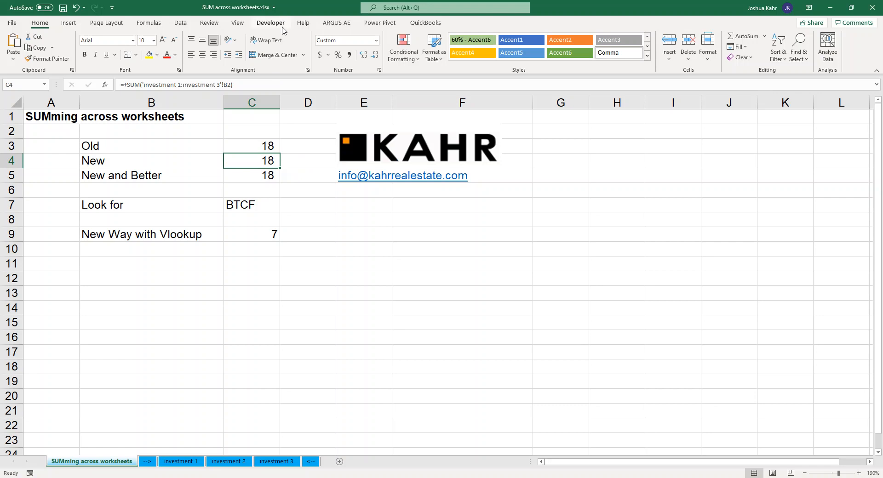
Examine the --> and <-- sheets that bracket the investment sheets.
left_click(301, 233)
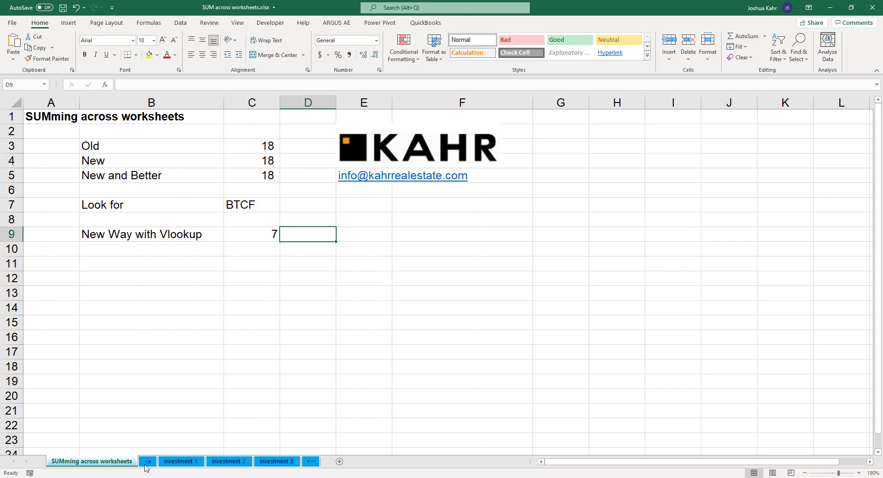
left_click(146, 462)
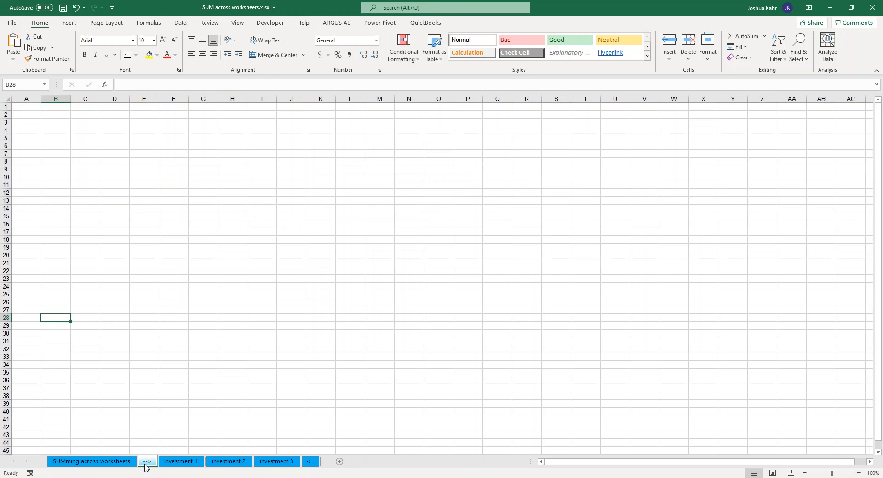
left_click(313, 465)
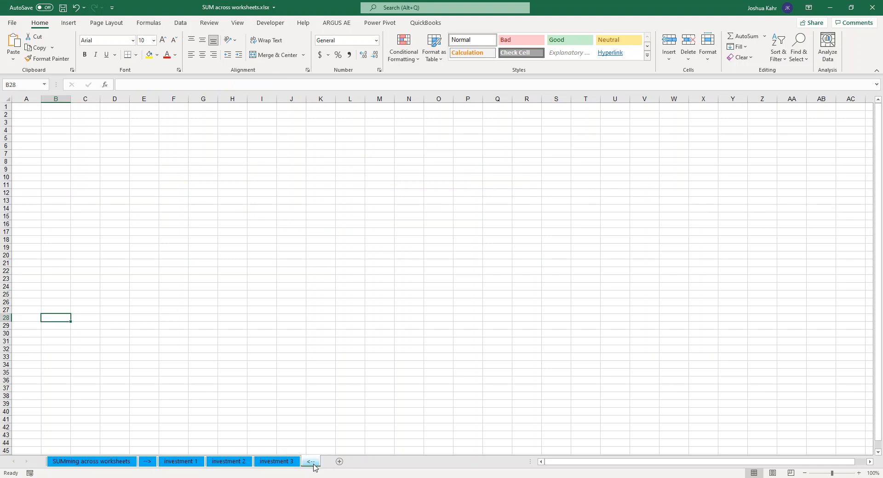
left_click(281, 463, "shift")
left_click(152, 464)
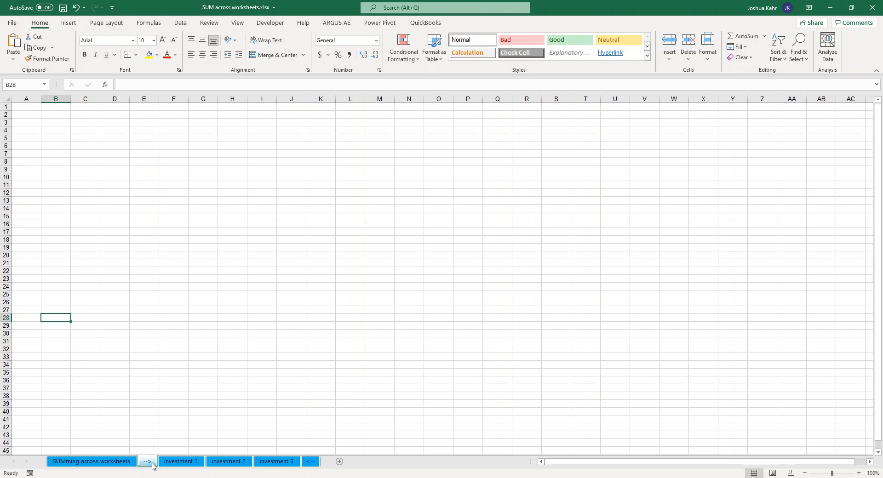
left_click(315, 462)
Inspect the New and Better formula in C5 of the summary sheet, including its B2 reference.
left_click(106, 462)
double_click(239, 175)
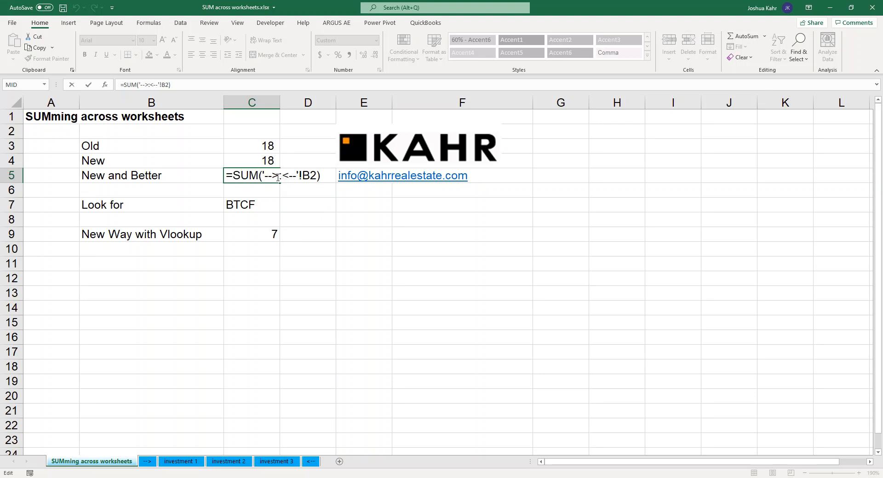
left_click_drag(265, 177, 316, 173)
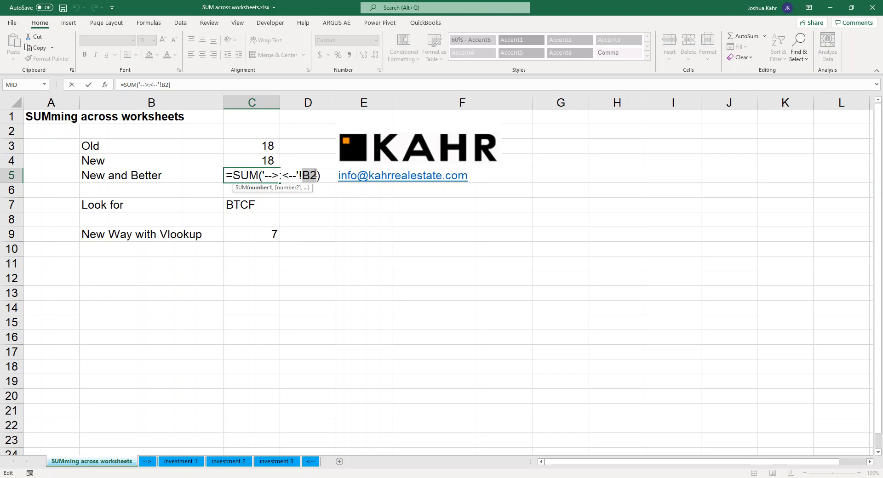
key("Escape")
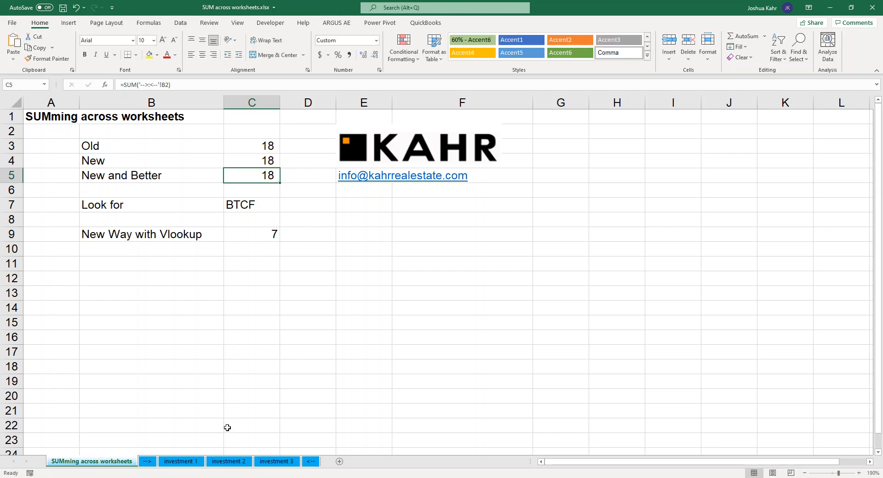
Move the investment 1 sheet before --> and back after it, checking the New and Better total each time.
left_click(191, 462)
left_click_drag(191, 462, 142, 459)
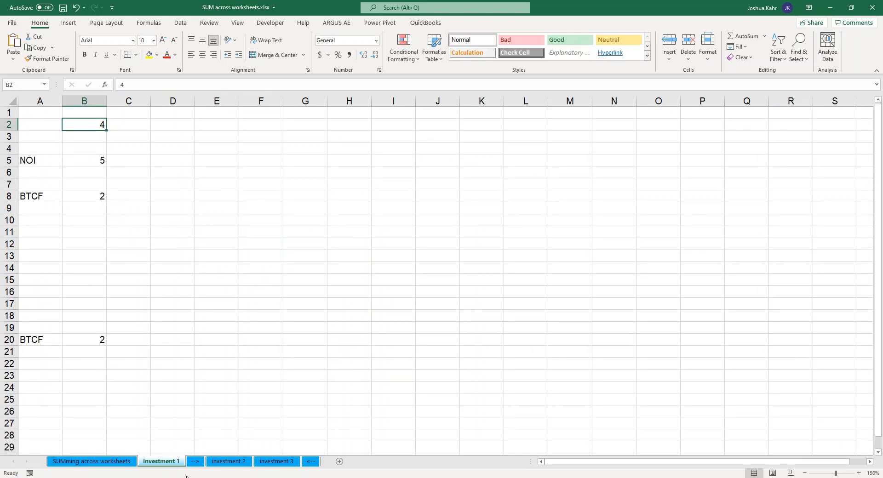
left_click(108, 462)
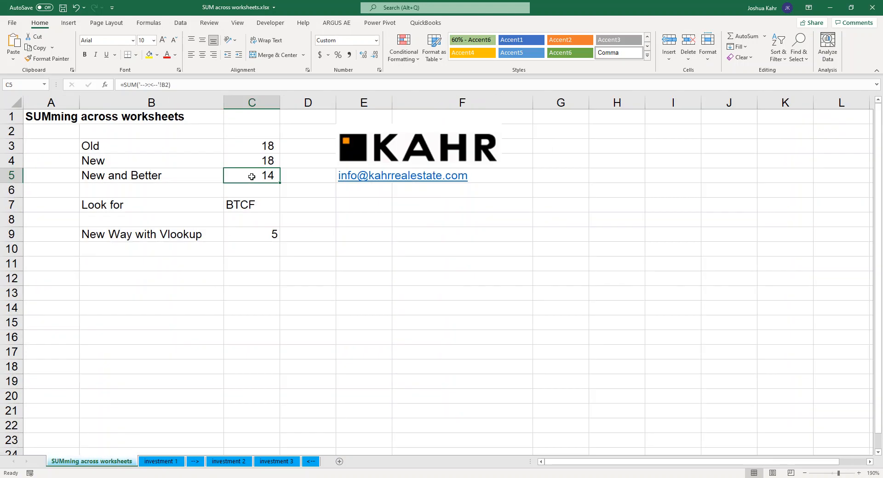
left_click_drag(169, 465, 218, 465)
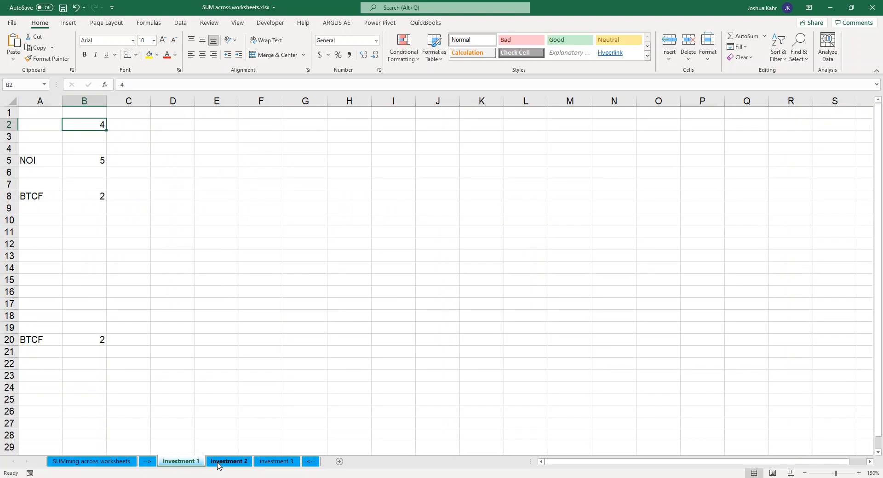
left_click(104, 465)
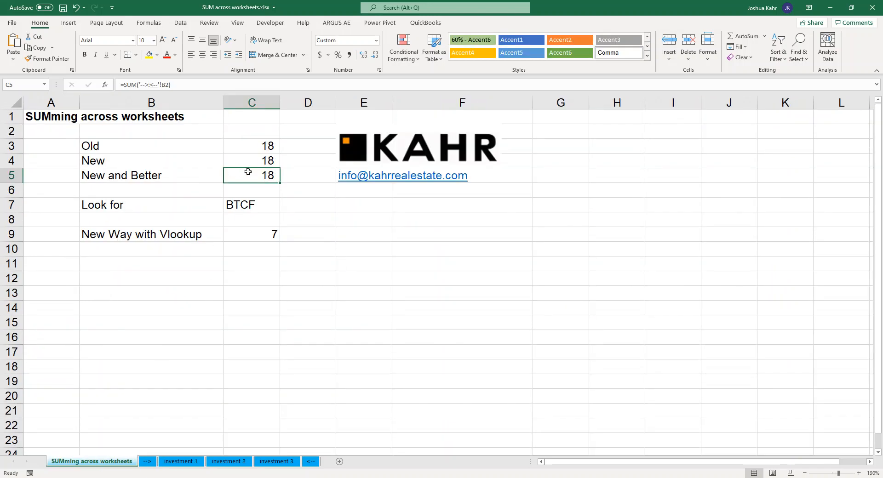
Move the investment 3 sheet past <-- and back inside it, checking the summary sheet each time.
left_click_drag(289, 462, 324, 463)
left_click(104, 462)
left_click_drag(297, 462, 260, 462)
left_click(98, 461)
Compare where the upper BTCF value sits on the investment 1, investment 2 and investment 3 sheets.
left_click(196, 462)
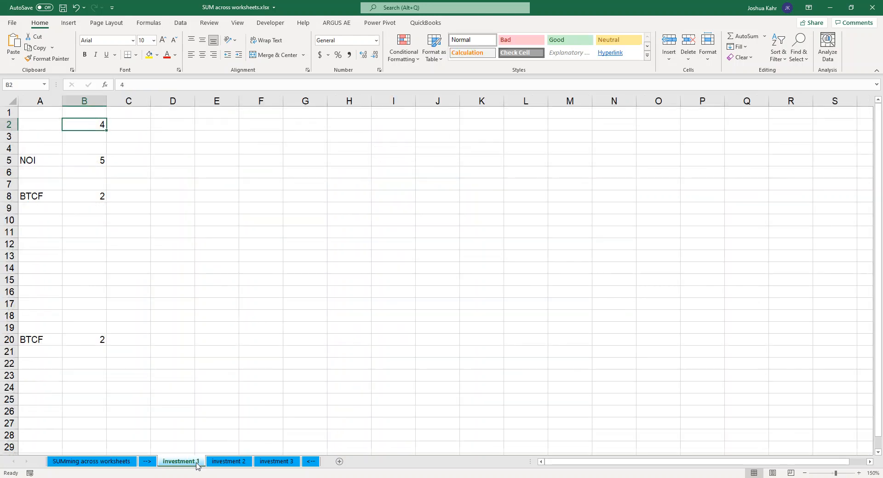
left_click(234, 459)
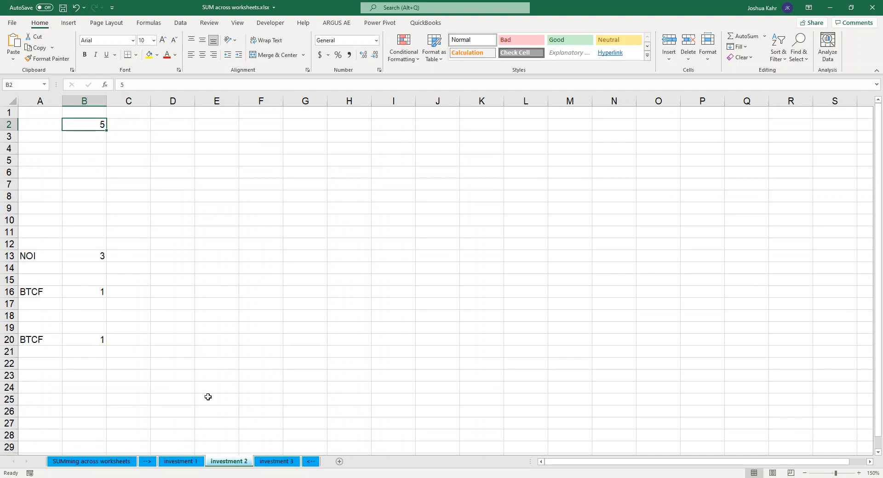
left_click(187, 463)
left_click(96, 201)
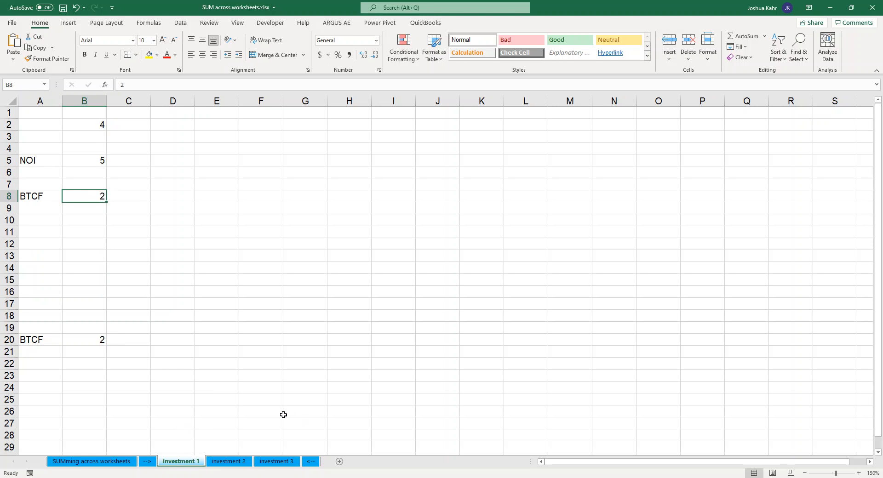
left_click(245, 461)
left_click(99, 290)
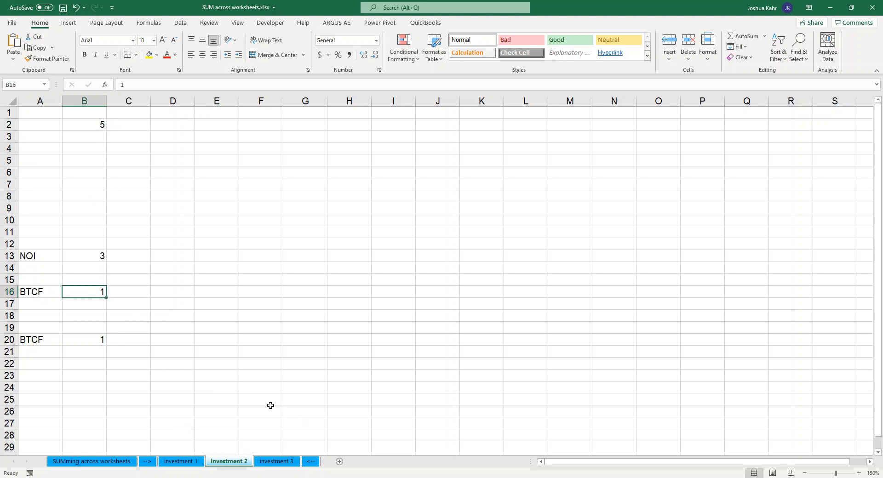
left_click(283, 466)
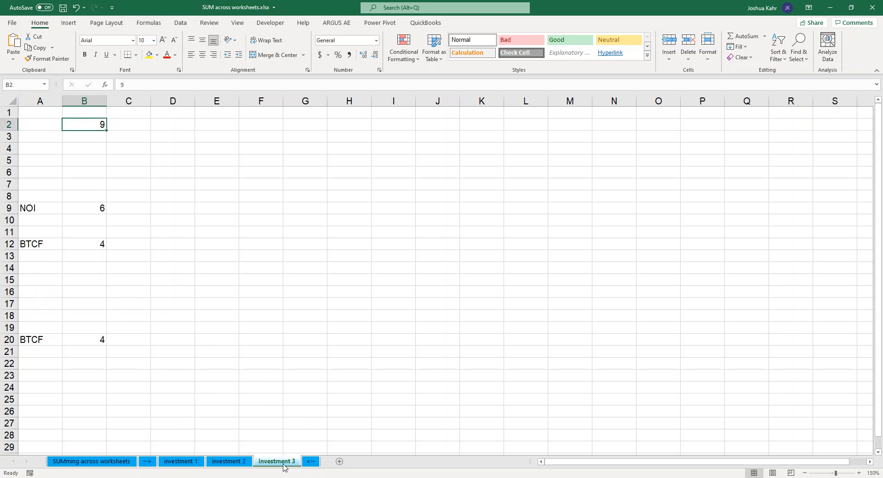
left_click(107, 245)
left_click(102, 246)
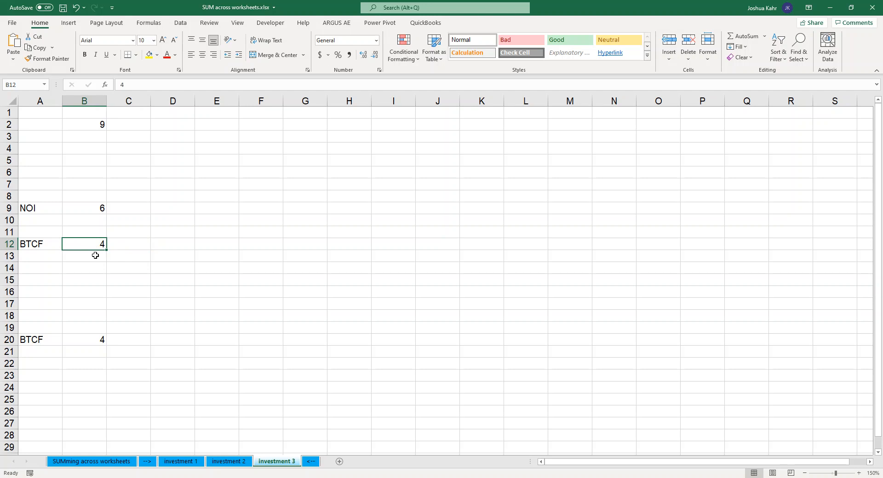
Inspect the BTCF lookup formula in B20 of the investment 1 sheet, including its lookup value and table range.
left_click(194, 461)
left_click(91, 340)
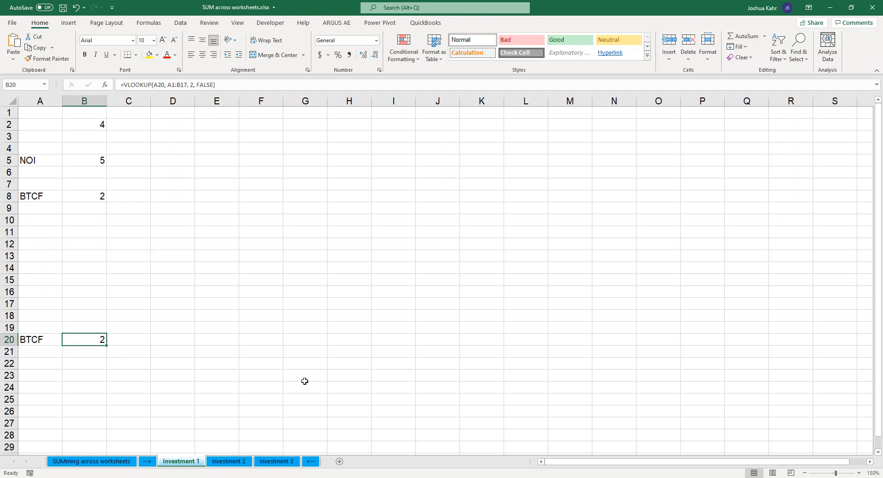
key("F2")
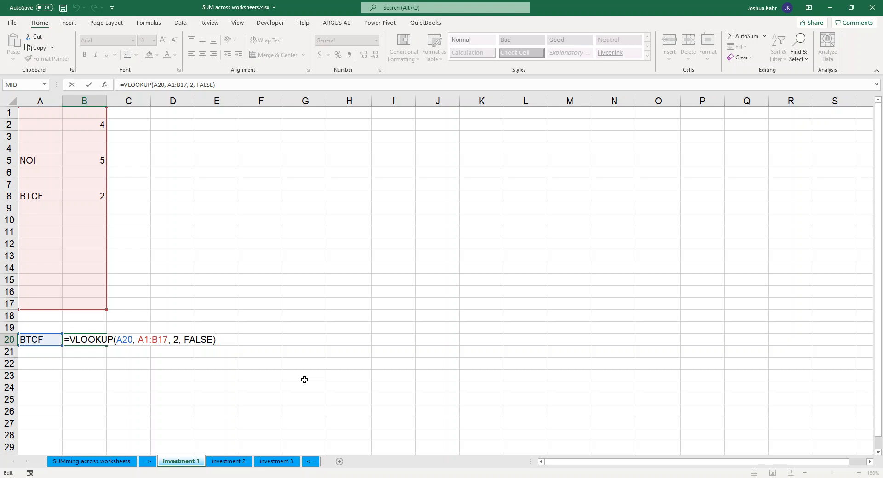
key("ctrl+Return")
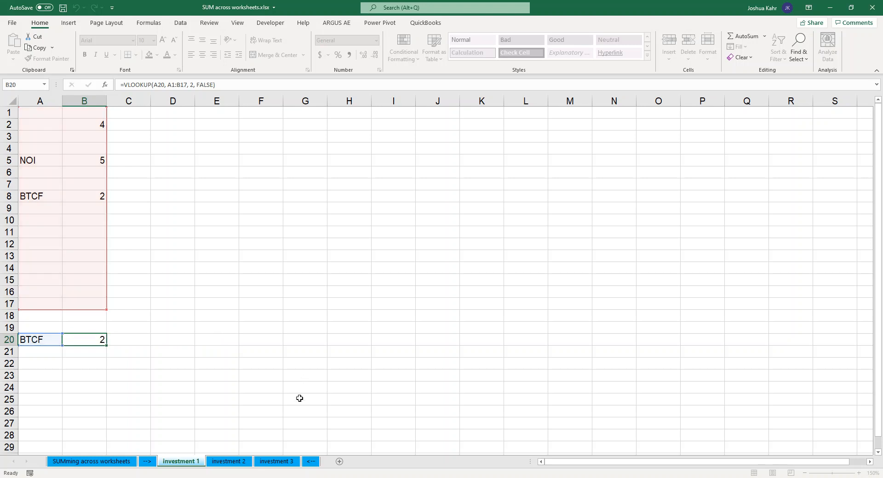
Check the VLOOKUP formulas in B20 of the investment 2 and investment 3 sheets and the ranges they reference.
left_click(212, 462)
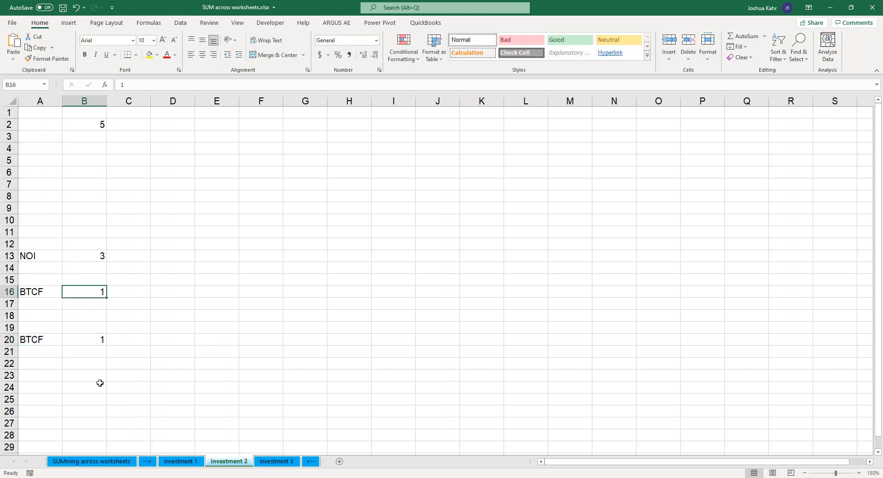
double_click(87, 342)
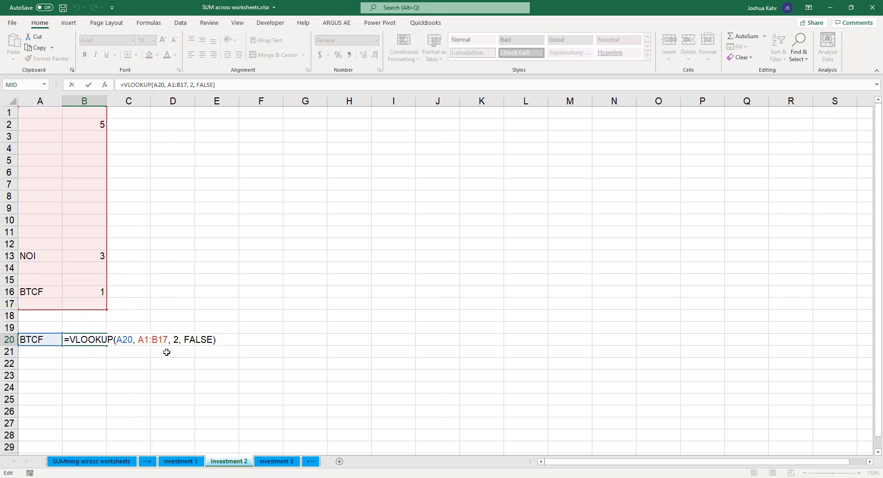
key("ctrl+Return")
left_click(291, 462)
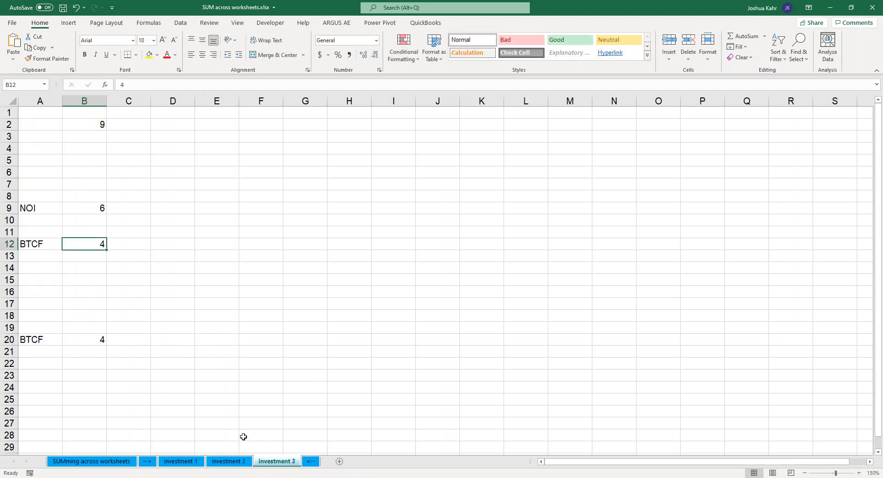
left_click(93, 340)
key("F2")
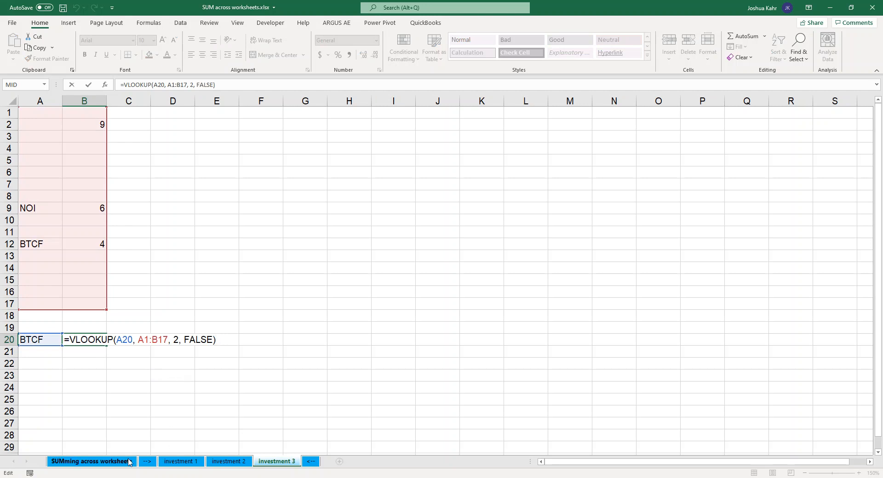
key("ctrl+Return")
Examine the New Way with Vlookup formula in C9 of the SUMming across worksheets sheet.
left_click(129, 464)
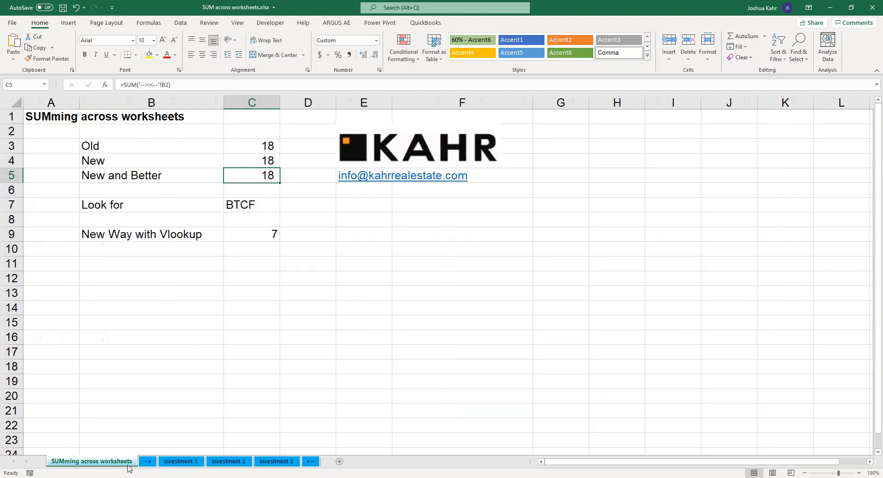
left_click(245, 234)
key("F2")
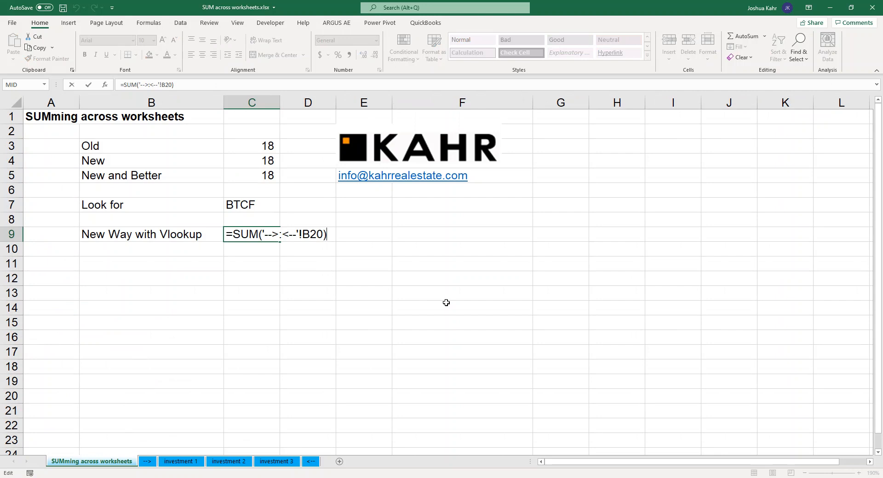